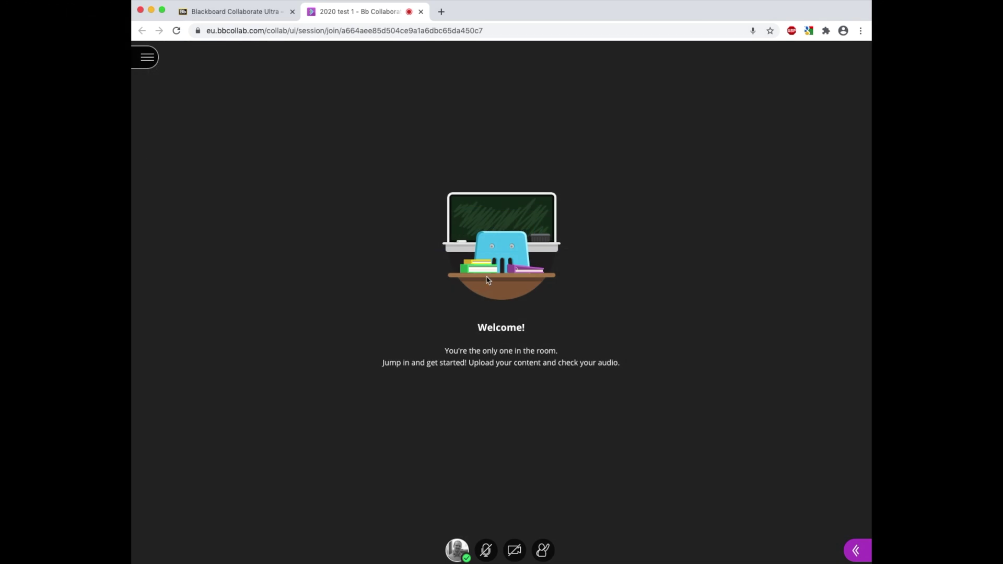
# Share a blank whiteboard as the session's primary content.
pyautogui.click(857, 552)
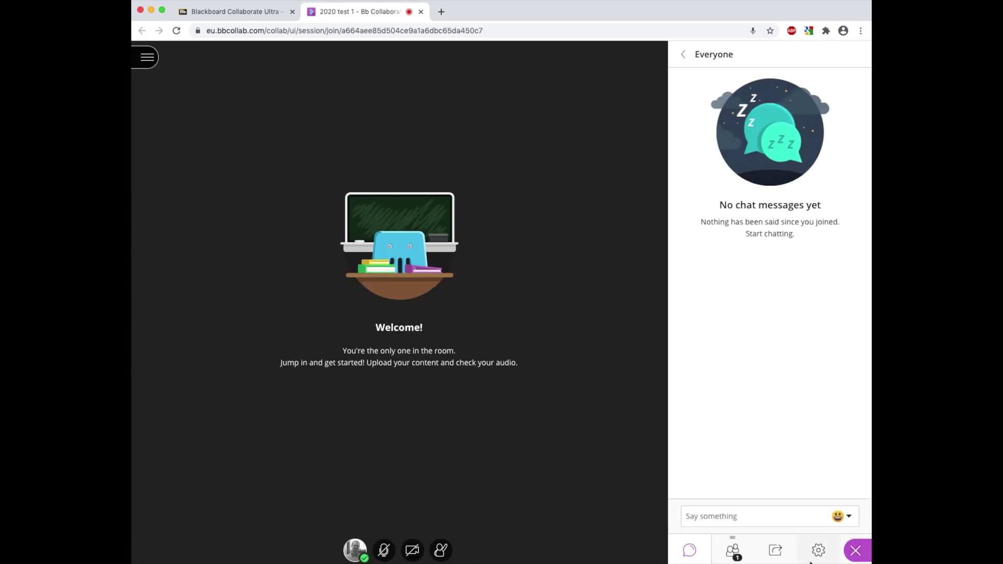
pyautogui.click(776, 550)
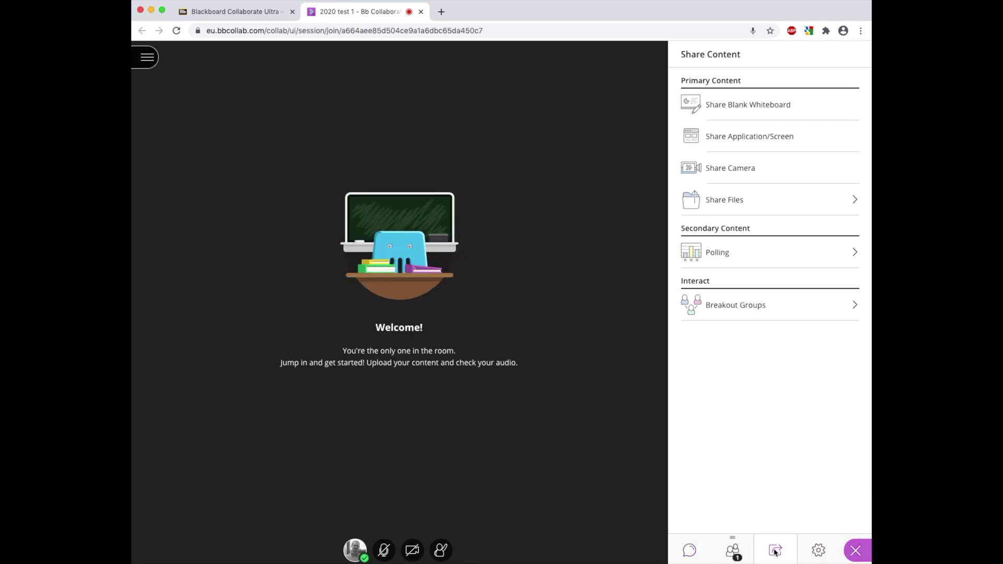
pyautogui.click(772, 106)
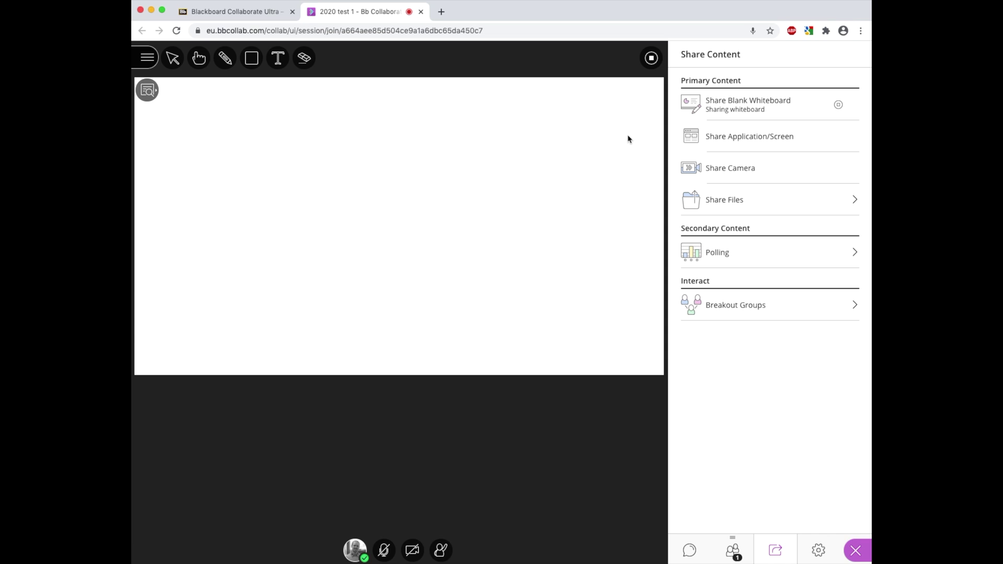
# Draw two roughly horizontal blue freehand strokes, one wavy above a flatter one, plus a blue vertical stroke to their right with the Pencil tool.
pyautogui.click(224, 59)
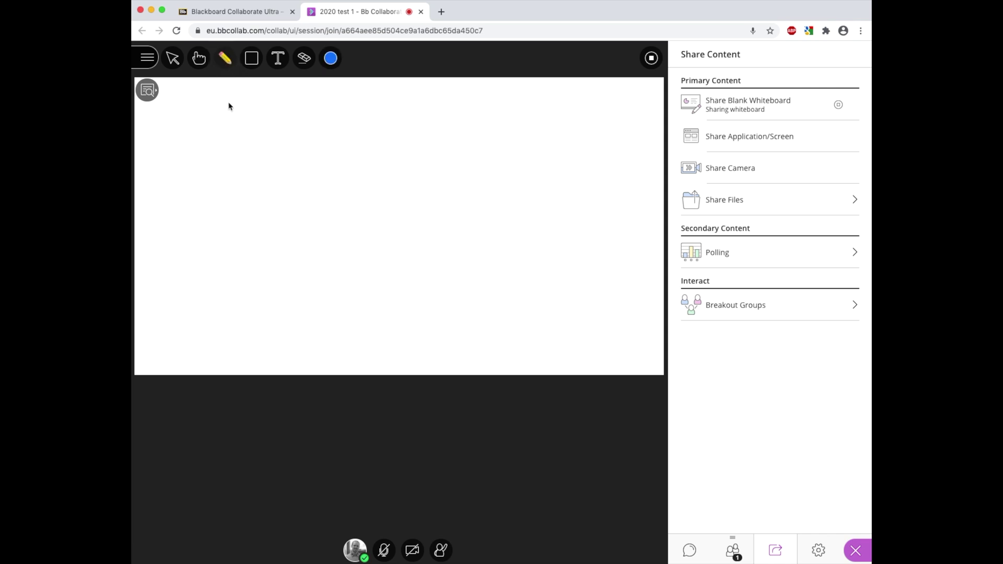
pyautogui.moveTo(197, 115); pyautogui.dragTo(271, 117)
pyautogui.moveTo(201, 155); pyautogui.dragTo(268, 149)
pyautogui.moveTo(317, 108); pyautogui.dragTo(313, 192)
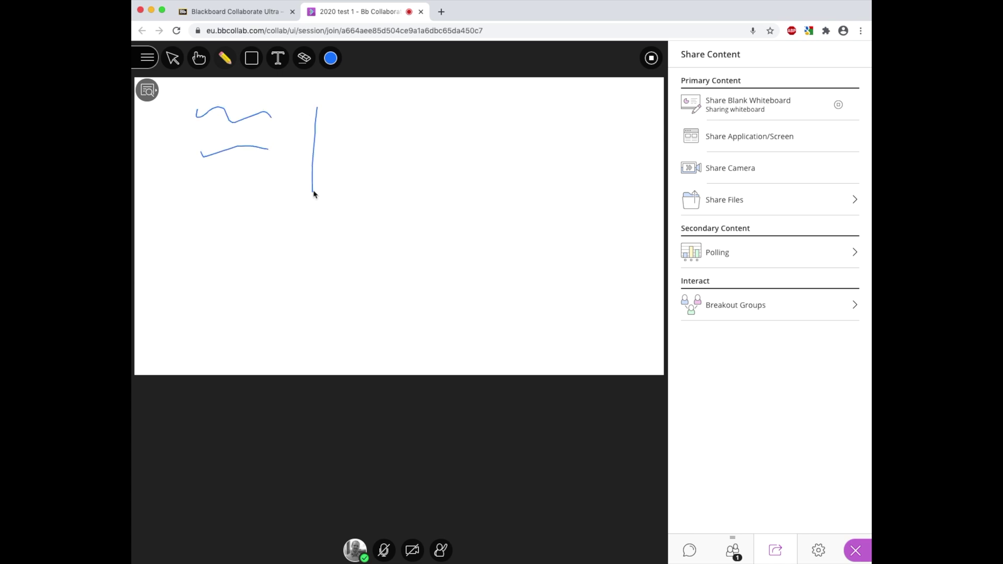
# Switch the drawing colour to grey and draw a freehand vertical stroke right of the blue vertical one.
pyautogui.click(331, 63)
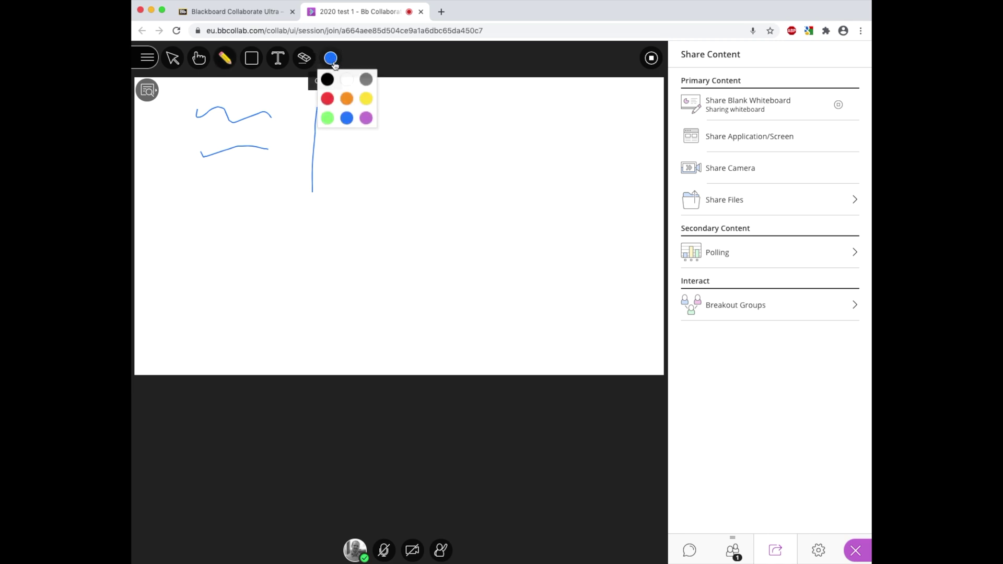
pyautogui.click(367, 80)
pyautogui.moveTo(393, 92); pyautogui.dragTo(383, 186)
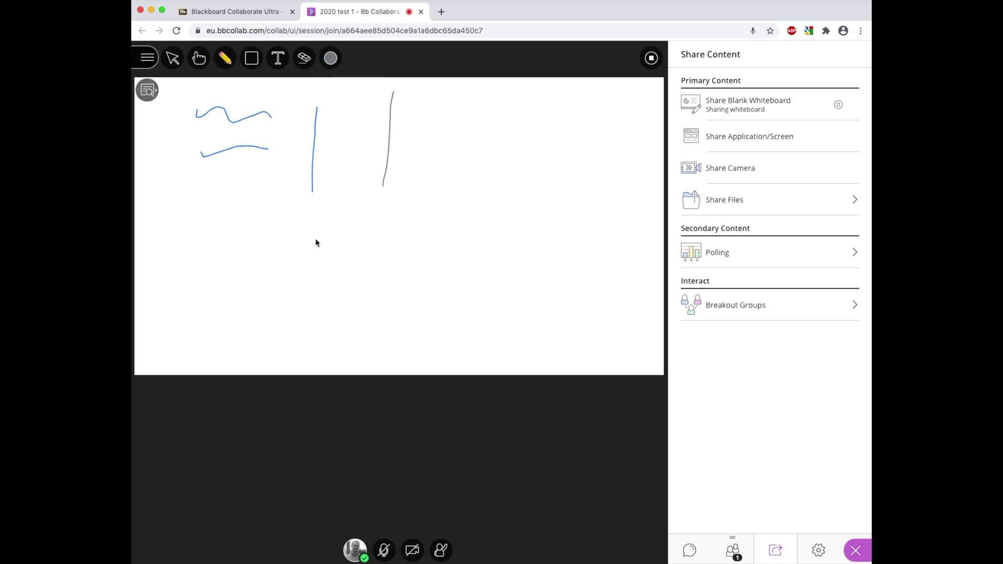
# Draw a grey rectangle below the horizontal strokes and a larger, nearly circular grey ellipse to its right.
pyautogui.click(251, 58)
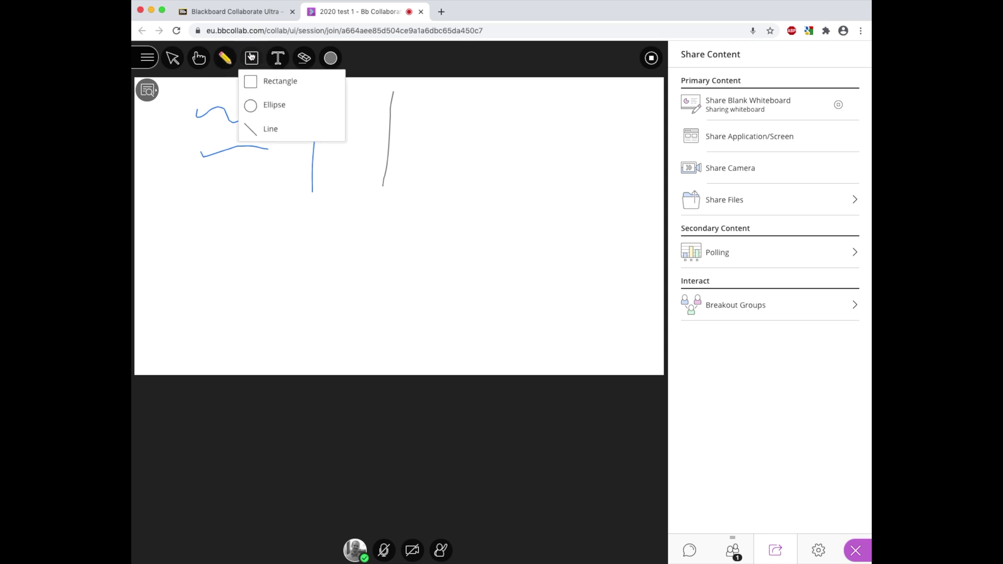
pyautogui.click(268, 81)
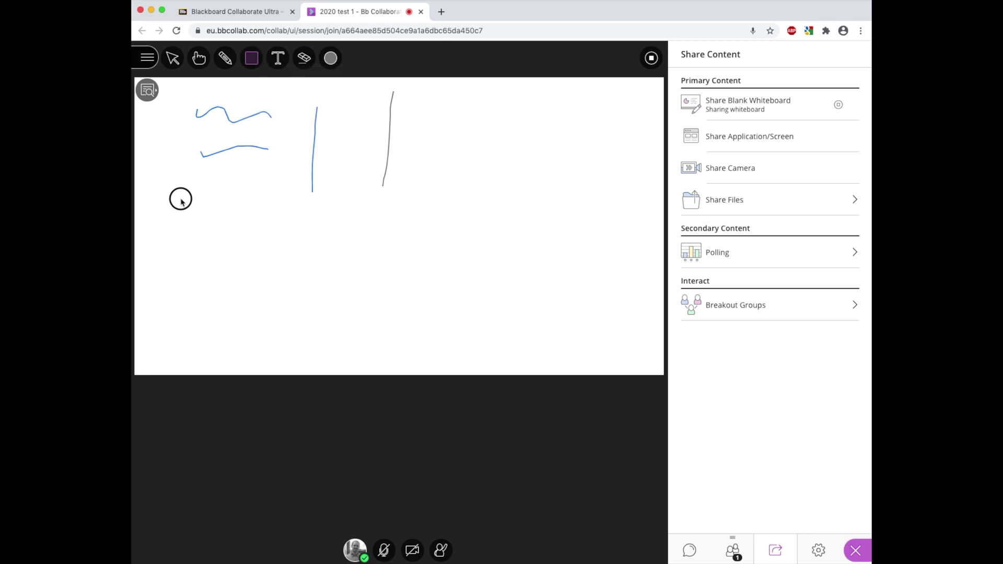
pyautogui.moveTo(181, 200); pyautogui.dragTo(245, 239)
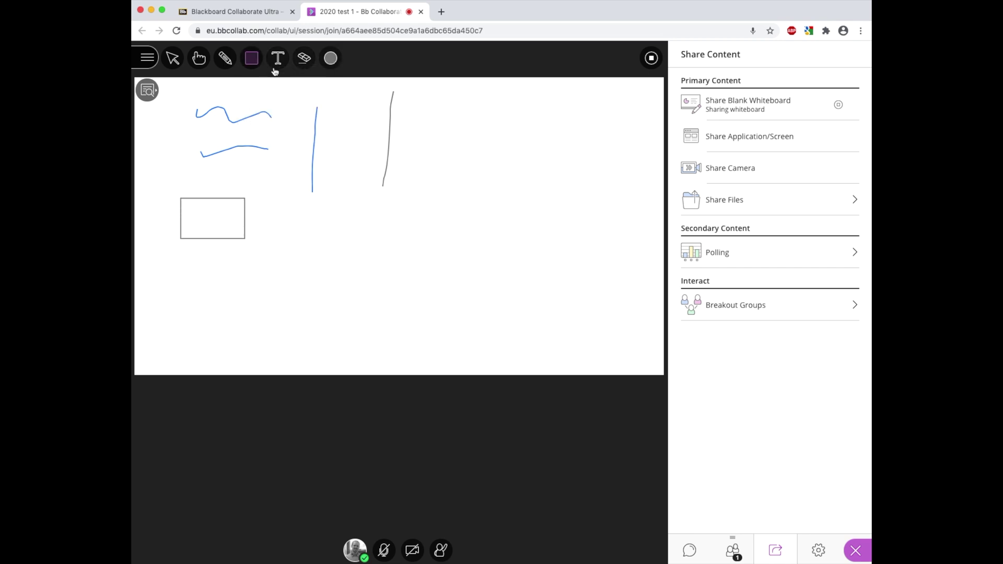
pyautogui.click(252, 59)
pyautogui.click(273, 103)
pyautogui.moveTo(333, 212); pyautogui.dragTo(391, 274)
# Change the colour to purple and draw a small ellipse to the right of the grey vertical stroke.
pyautogui.click(331, 58)
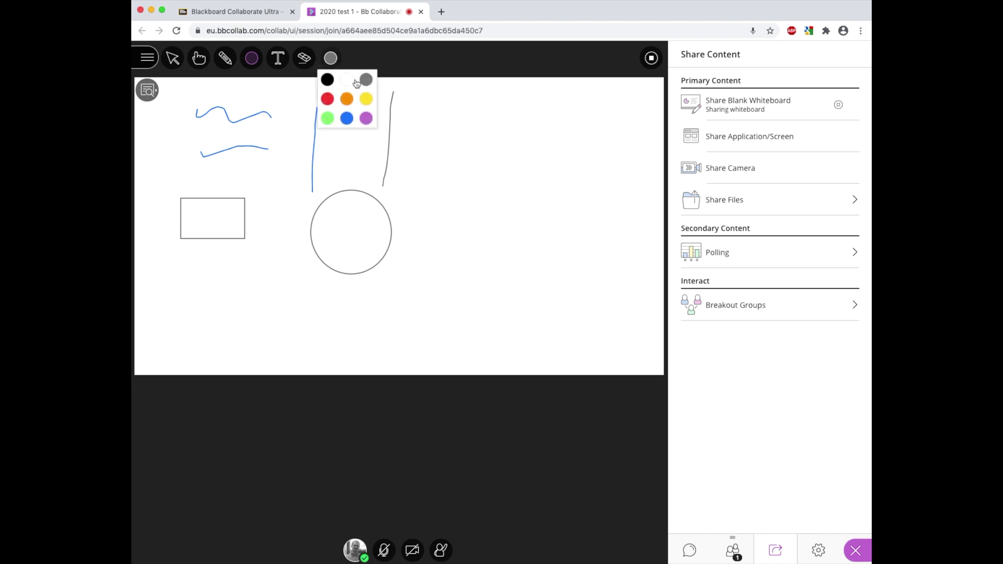
pyautogui.click(366, 118)
pyautogui.moveTo(427, 105); pyautogui.dragTo(479, 150)
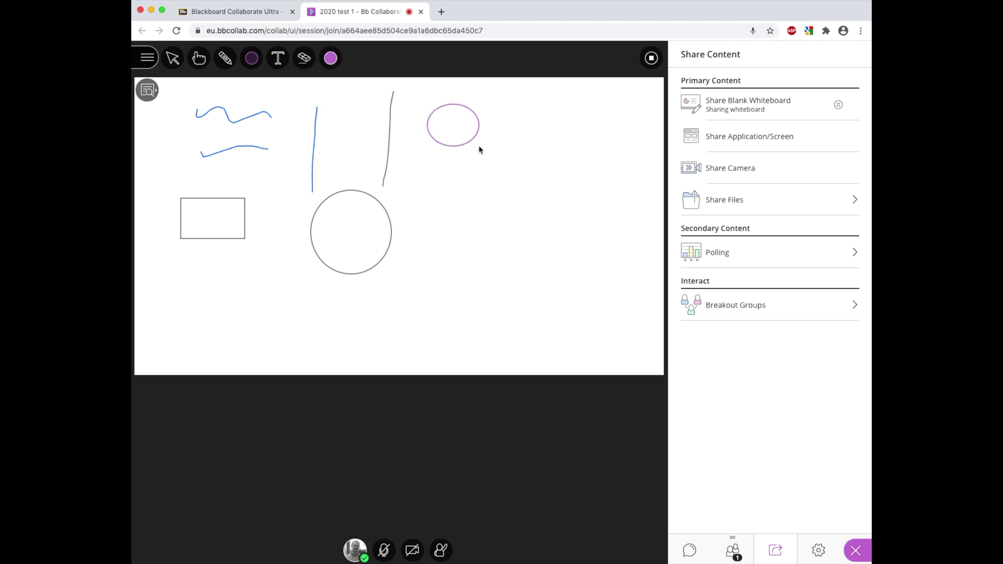
# Add the purple text "Hello there" below the purple ellipse.
pyautogui.click(278, 60)
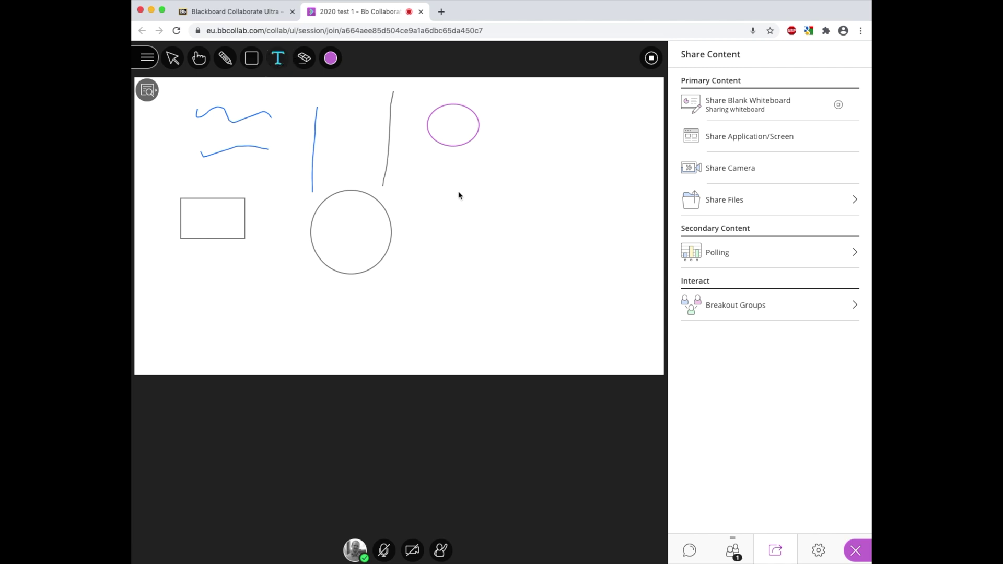
pyautogui.click(462, 207)
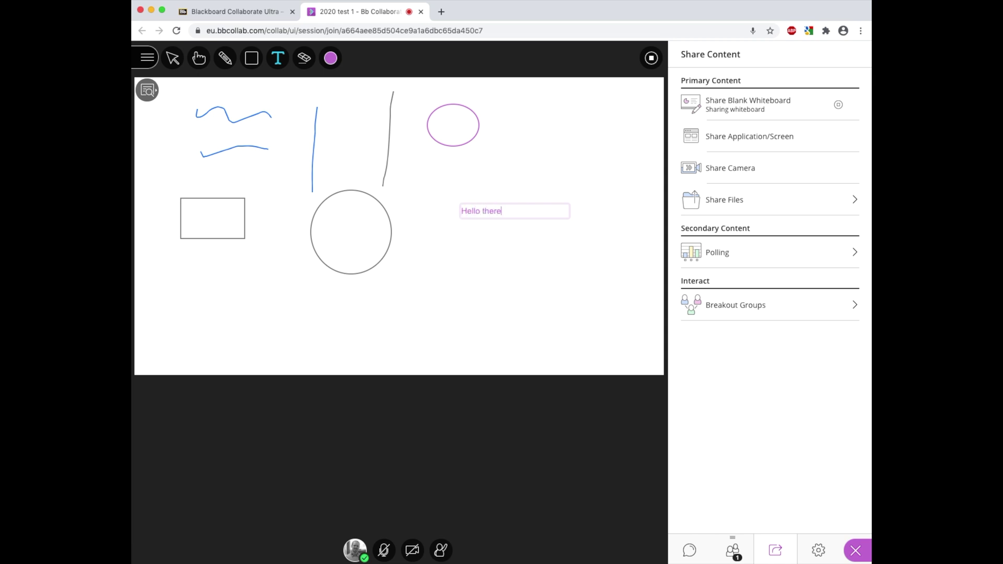
pyautogui.click(480, 255)
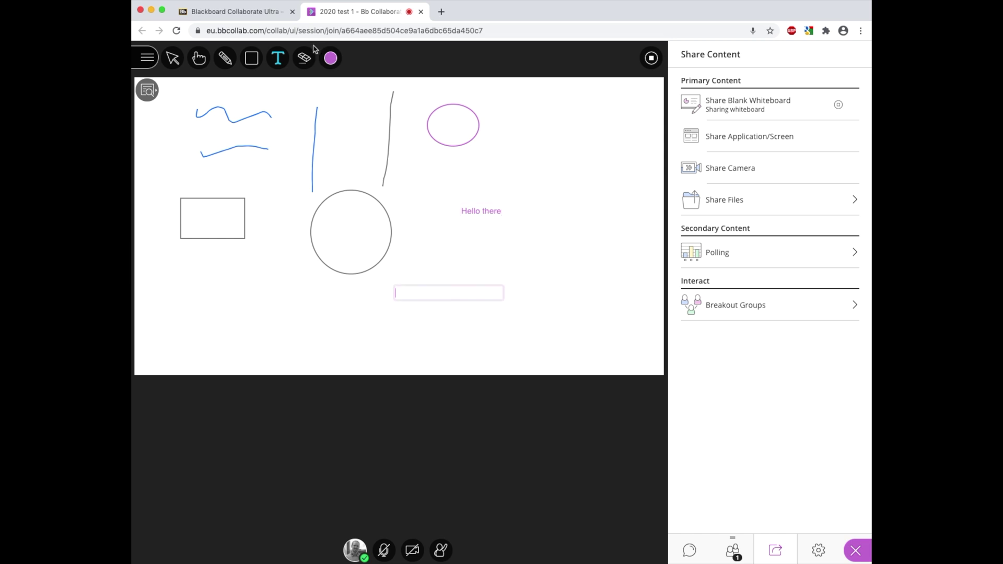
# Change the colour to black and add the text "Hi" below "Hello there", finishing with the Pointer tool.
pyautogui.click(330, 61)
pyautogui.click(330, 79)
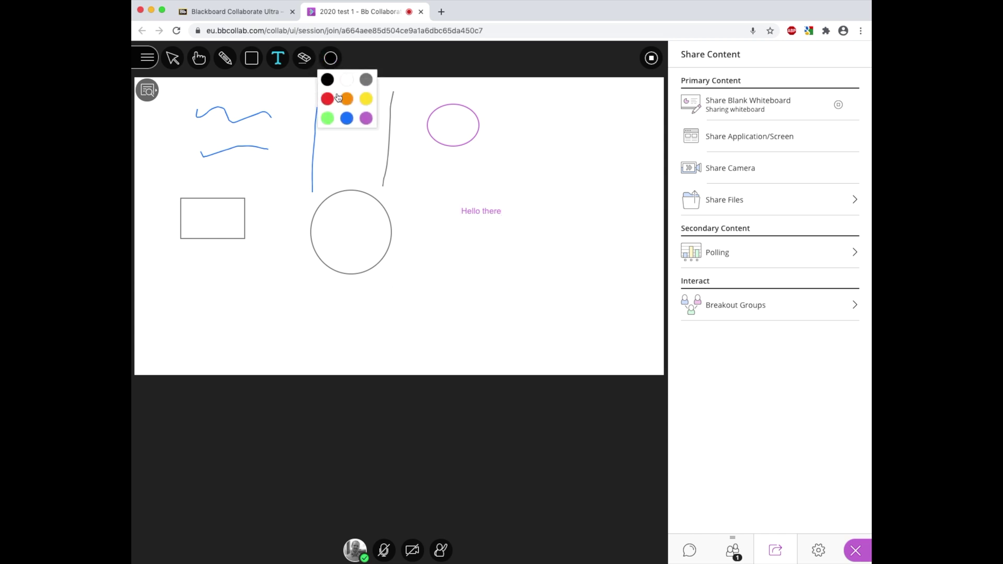
pyautogui.click(443, 266)
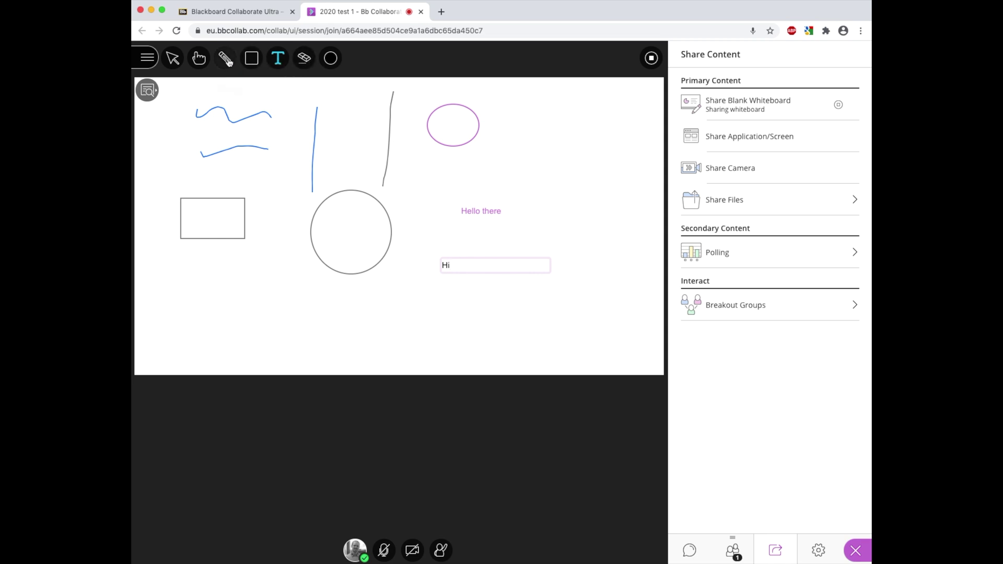
pyautogui.click(198, 59)
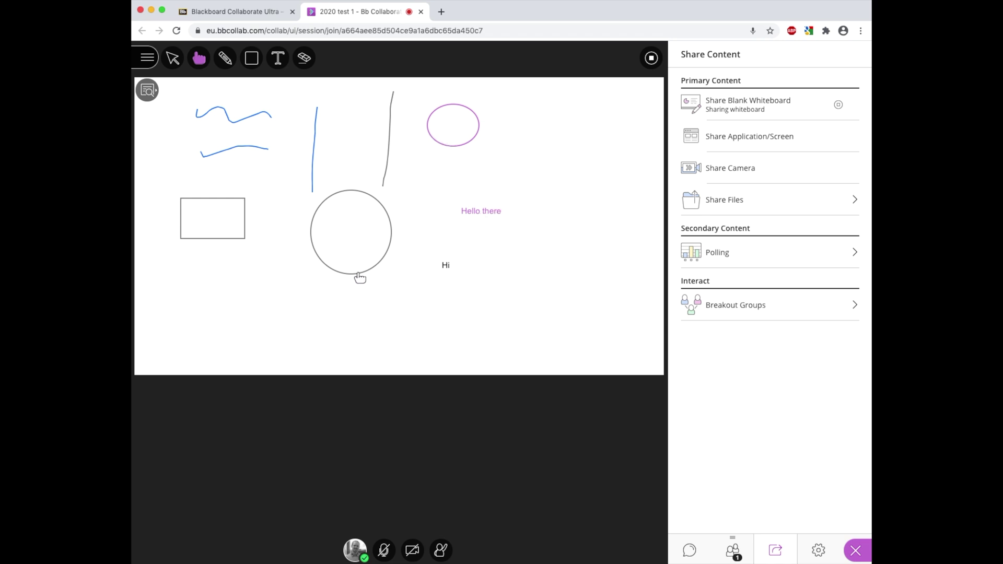
# Move the wavy stroke below the flatter one, "Hello there" right of the purple ellipse, and the blue vertical stroke onto the grey circle's upper edge.
pyautogui.click(172, 58)
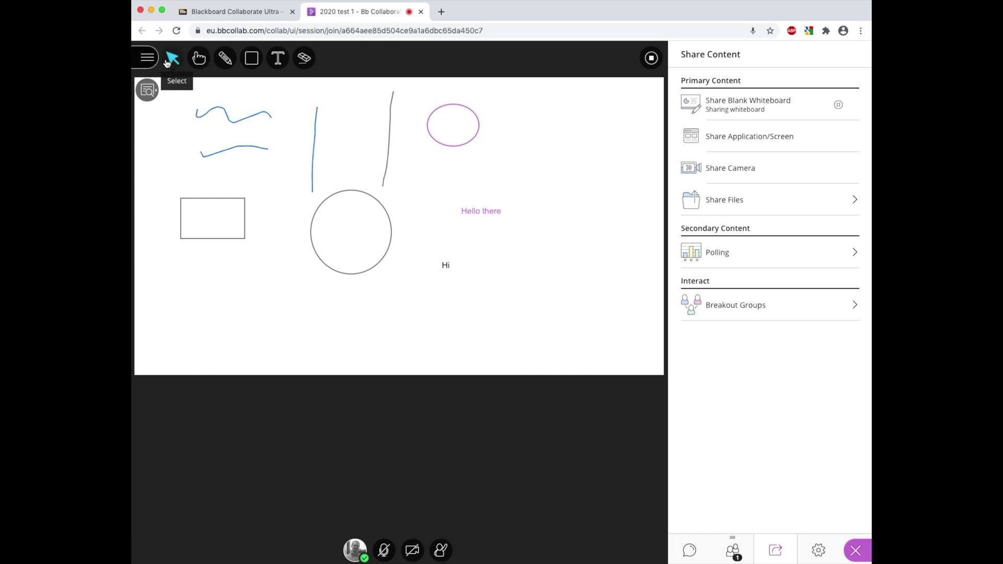
pyautogui.click(217, 117)
pyautogui.moveTo(218, 119); pyautogui.dragTo(223, 184)
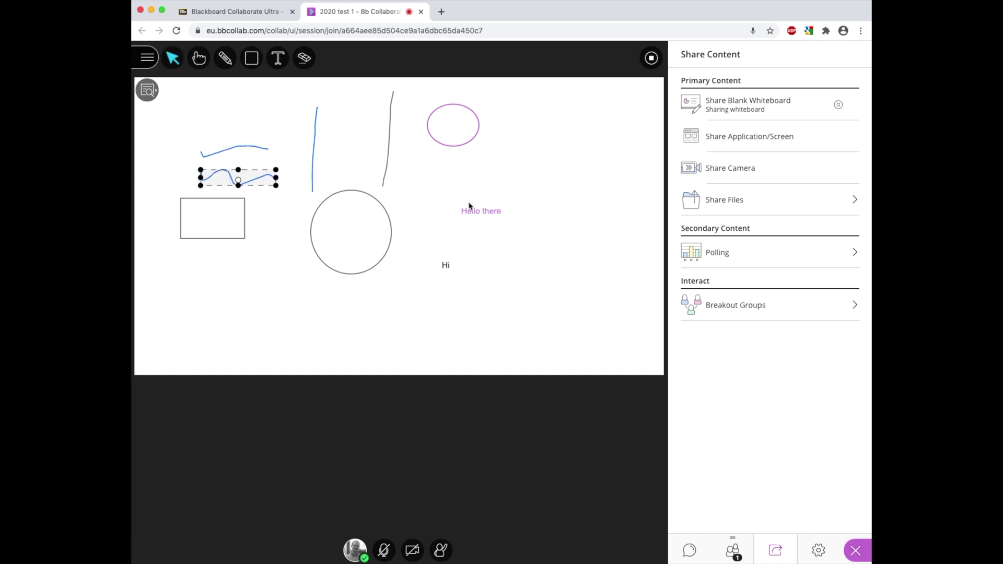
pyautogui.moveTo(477, 210); pyautogui.dragTo(592, 110)
pyautogui.moveTo(315, 162); pyautogui.dragTo(360, 171)
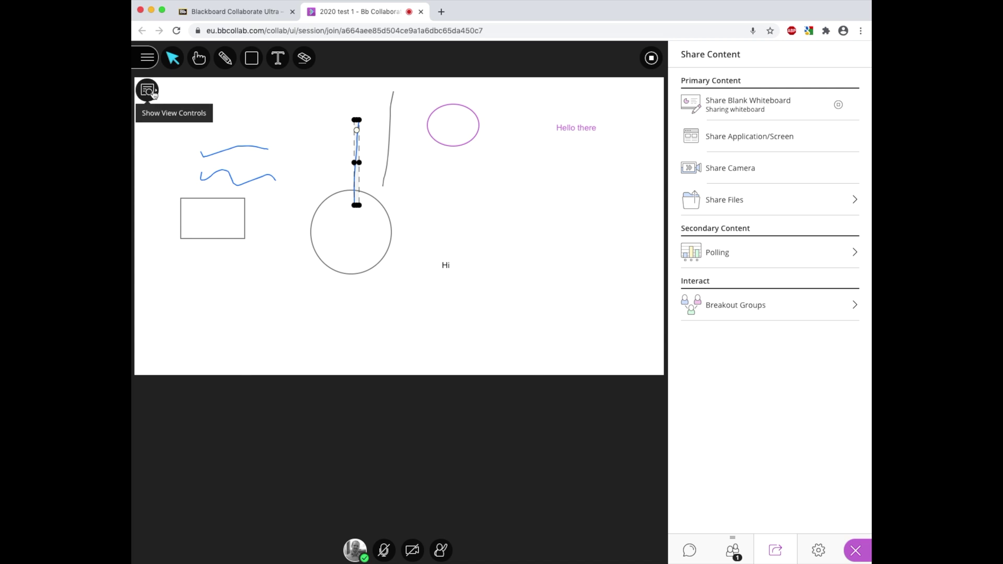
# Show the whiteboard's view controls, zoom in and back out once, and hide the controls again.
pyautogui.click(153, 94)
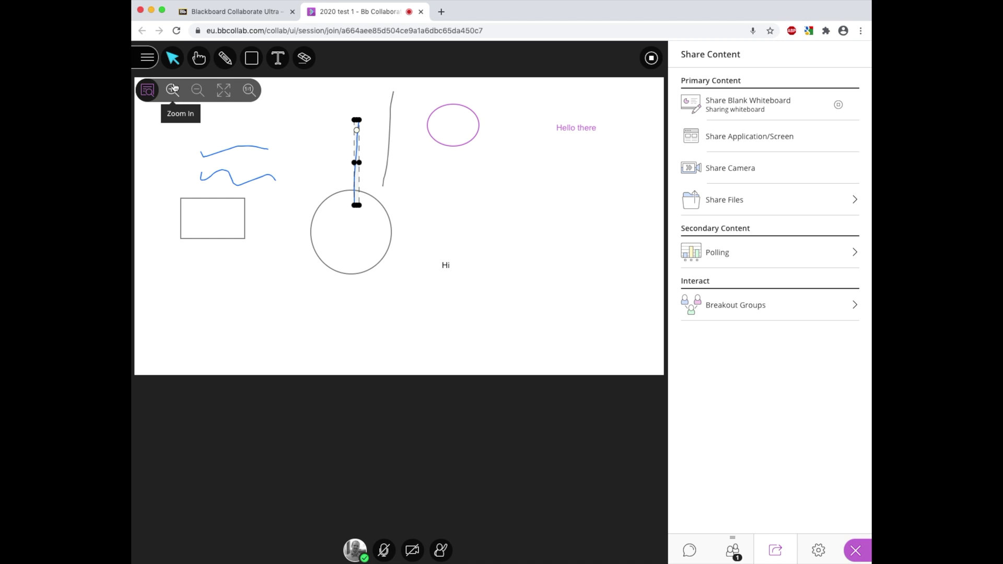
pyautogui.click(173, 89)
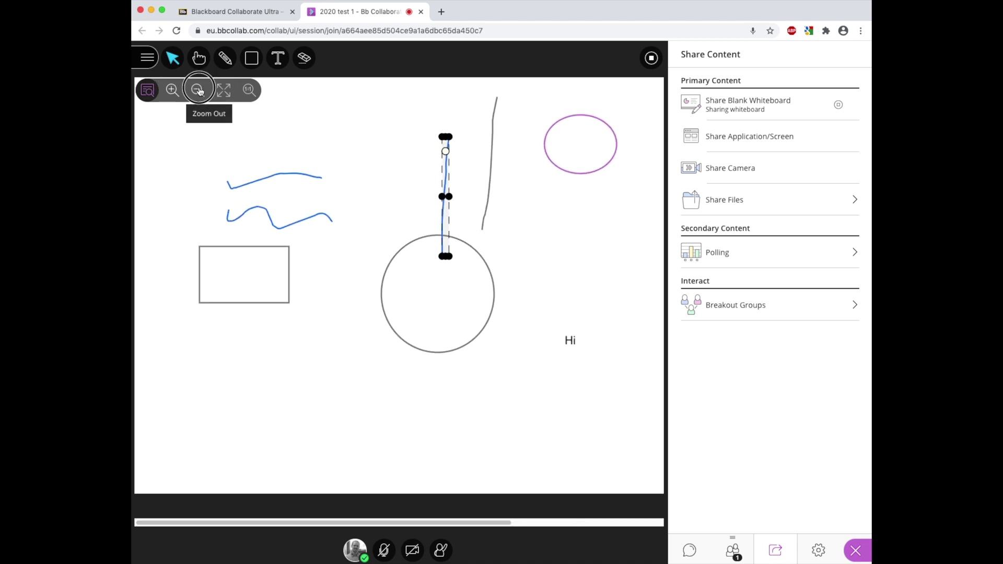
pyautogui.click(197, 90)
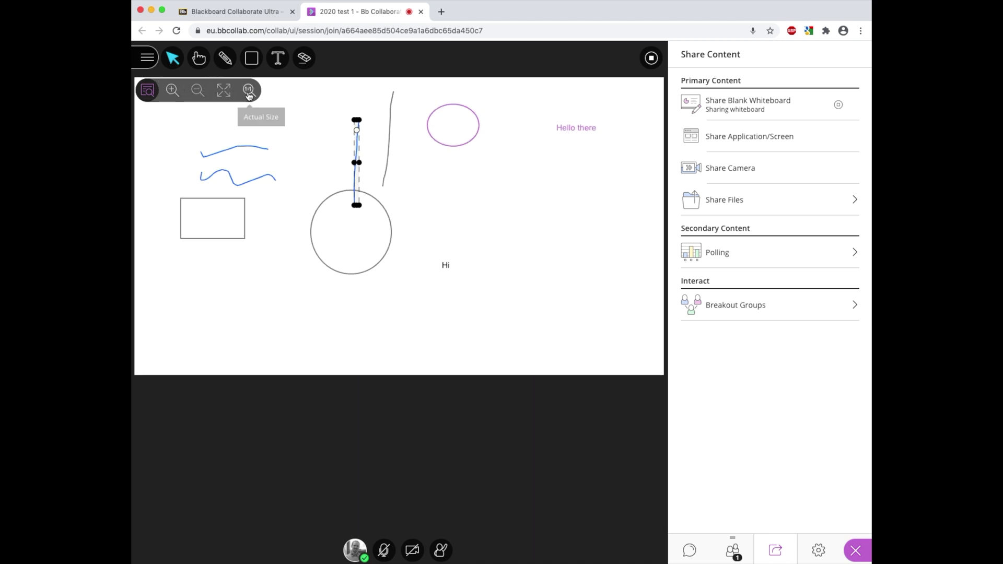
pyautogui.click(147, 90)
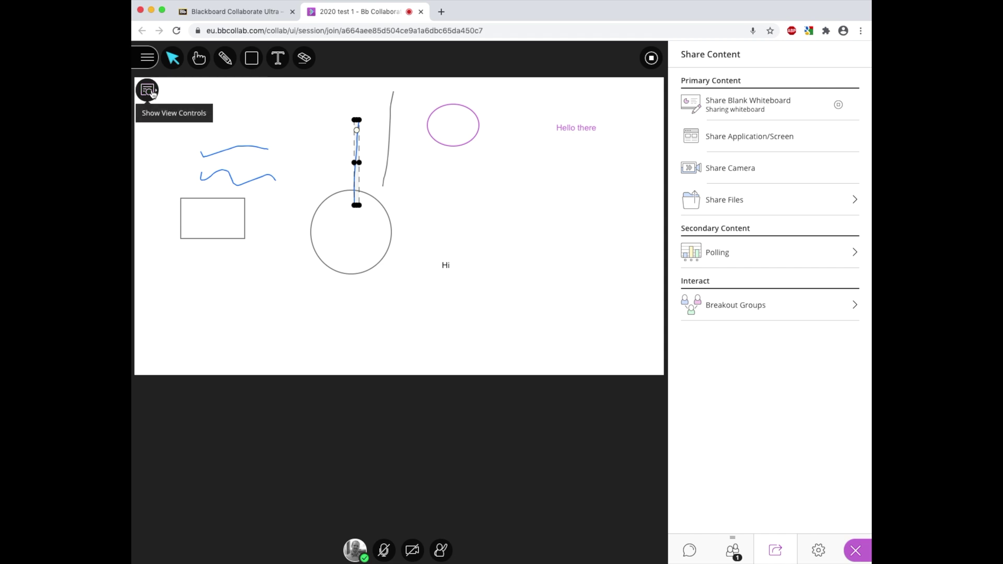
# Clear all drawings and text from the whiteboard.
pyautogui.click(306, 65)
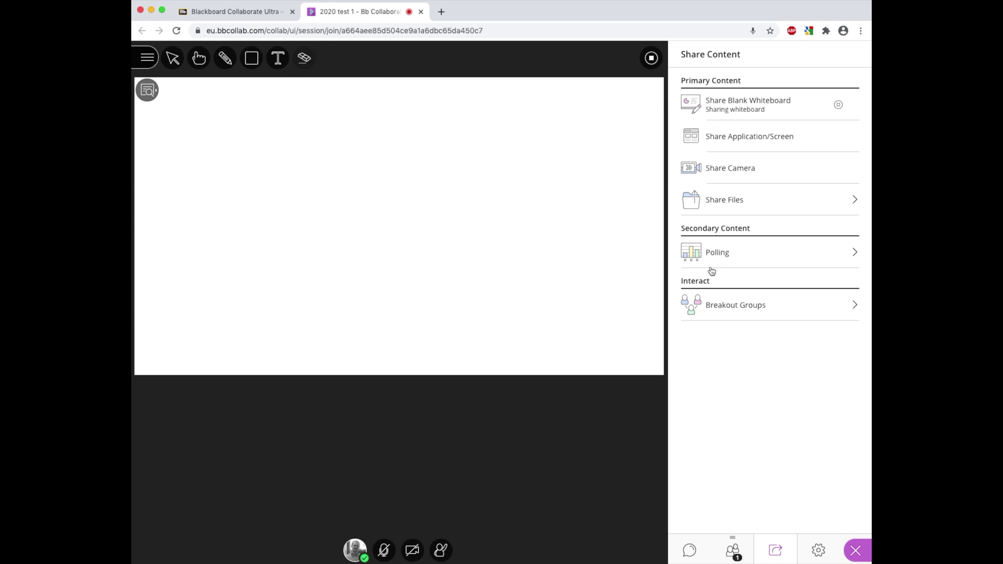
# Allow participants to draw on whiteboard and files in the session settings, and stop sharing the whiteboard.
pyautogui.click(819, 550)
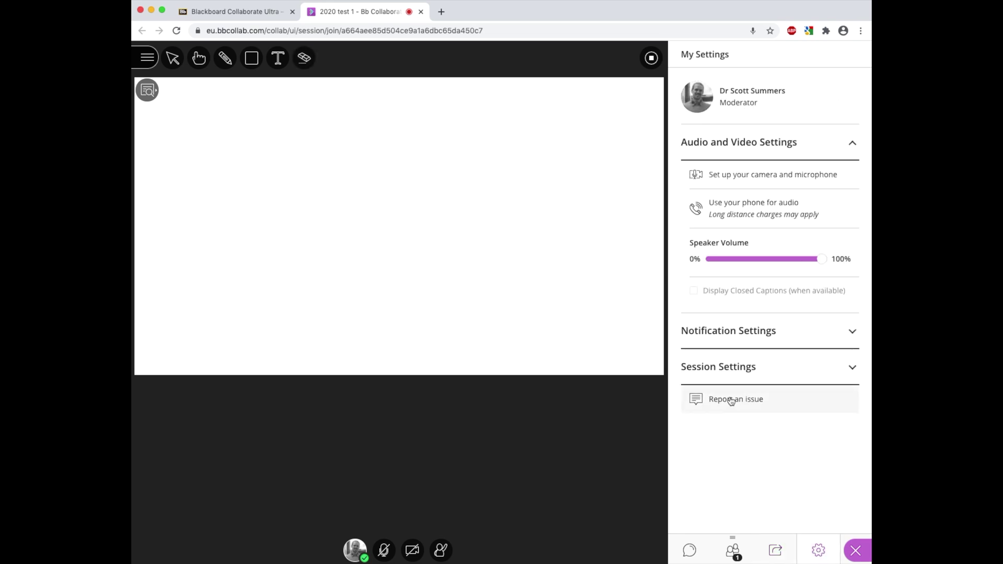
pyautogui.click(731, 369)
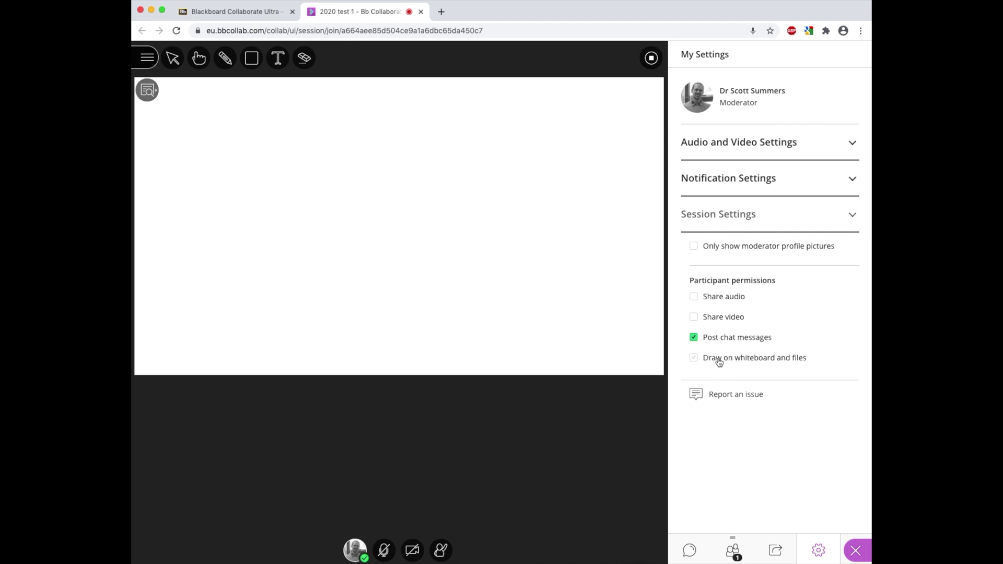
pyautogui.click(745, 363)
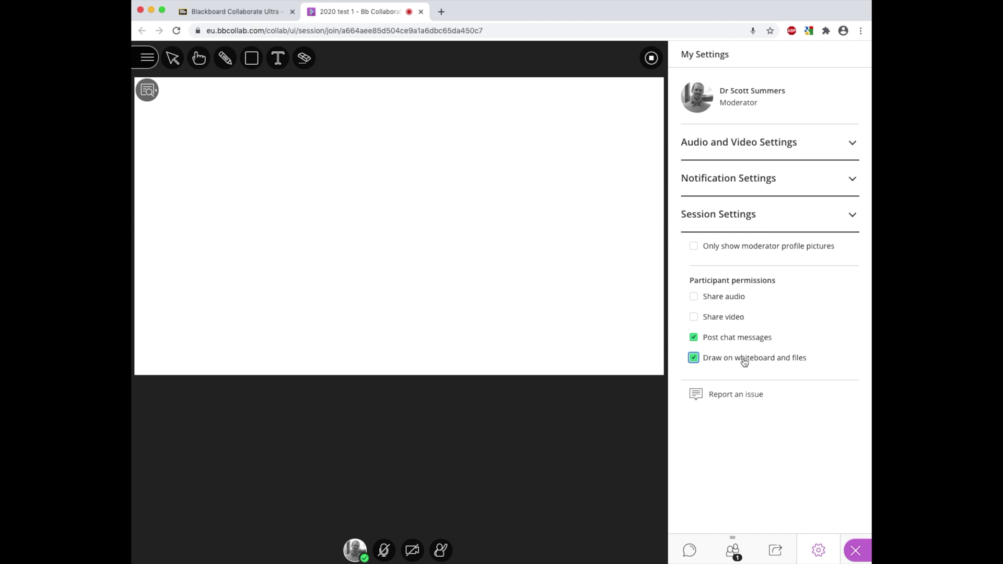
pyautogui.click(651, 59)
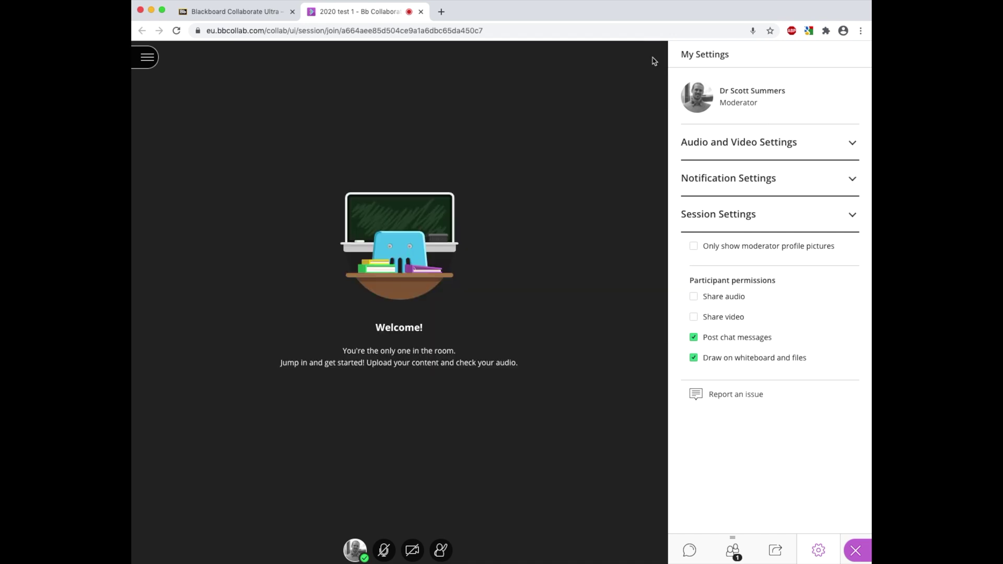